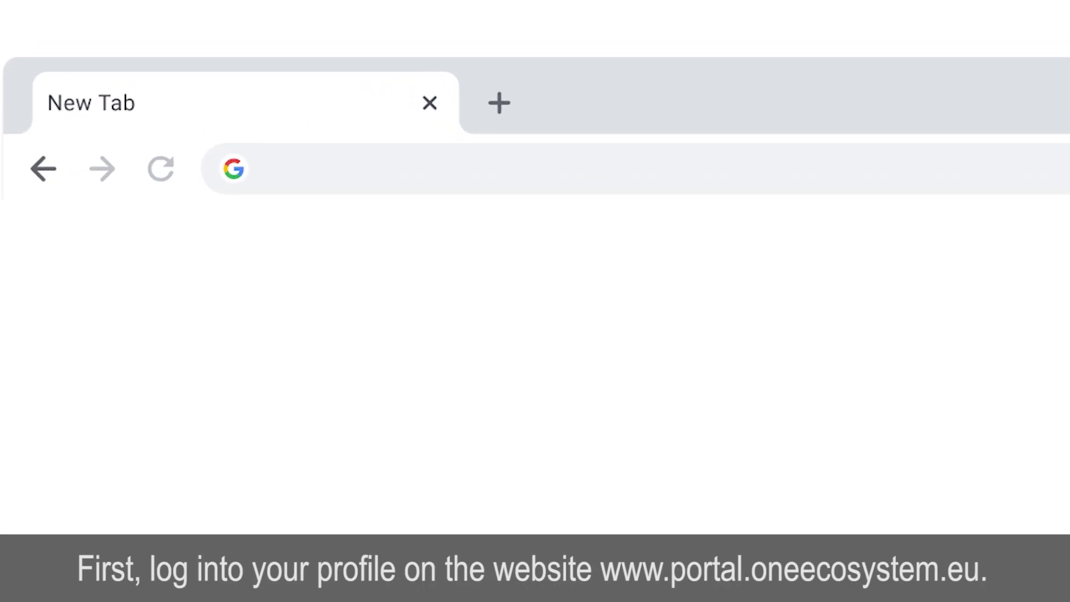
pyautogui.write('www.portal.oneecosystem.eu')
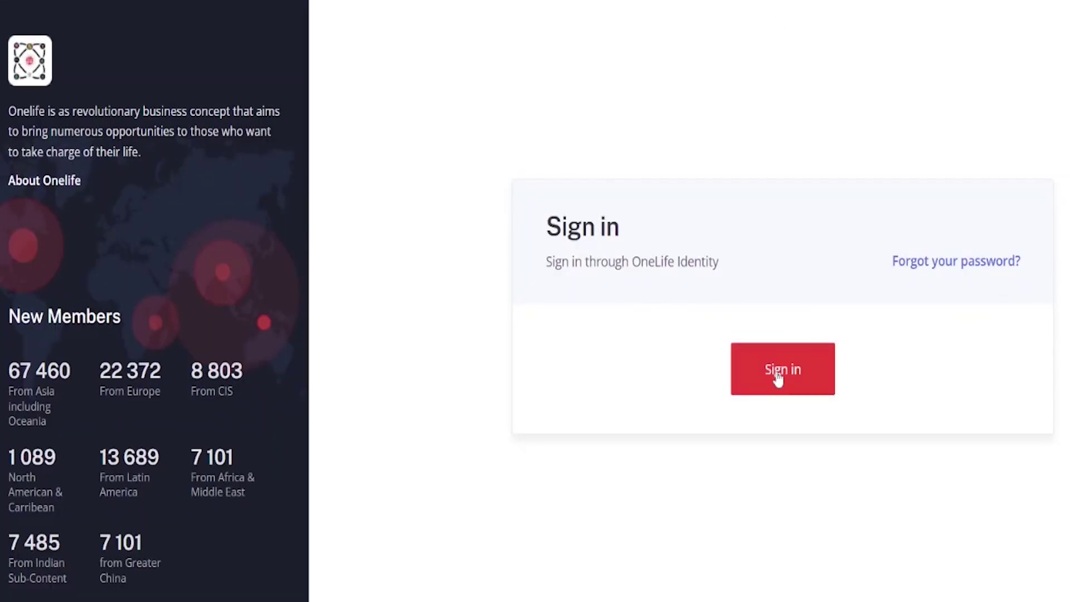
# - Sign in with the autofilled email and password, then find the Dashboard's Upcoming deployment heading
pyautogui.click(781, 371)
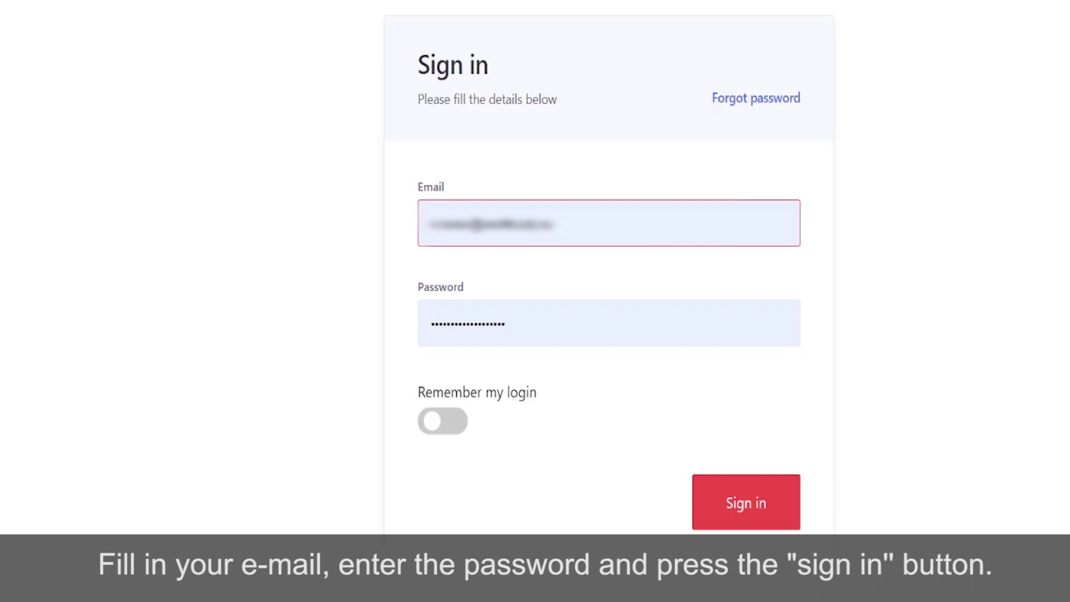
pyautogui.doubleClick(420, 188)
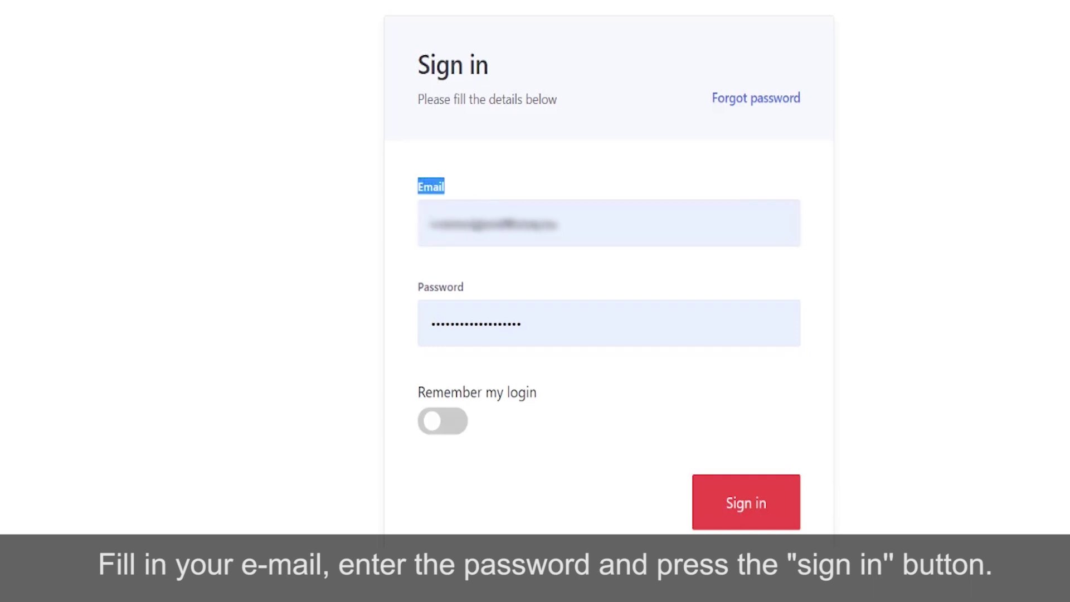
pyautogui.click(746, 502)
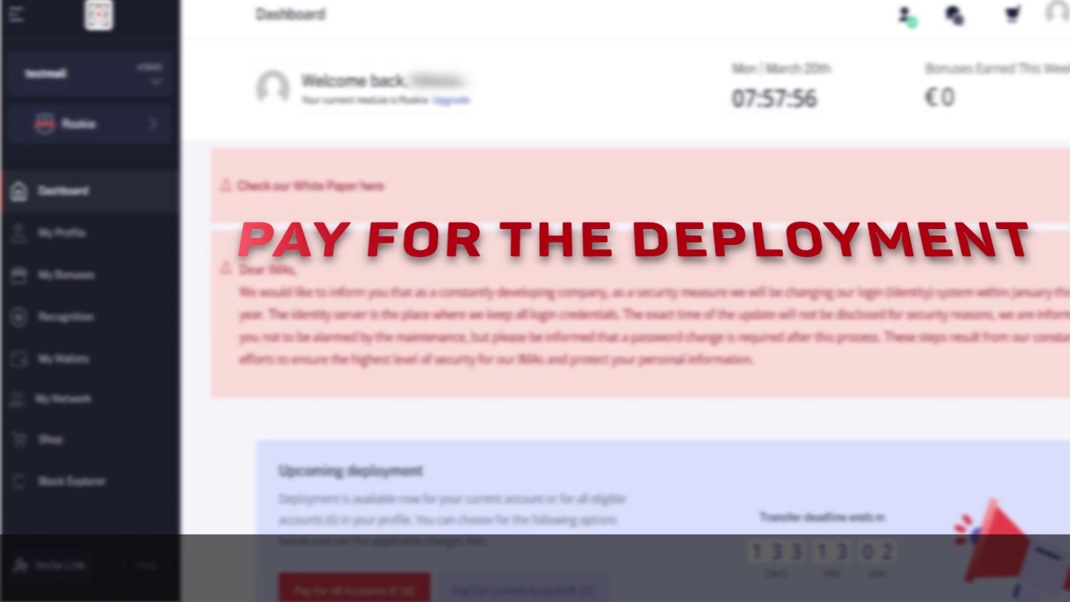
pyautogui.scroll(-2, 623, 185)
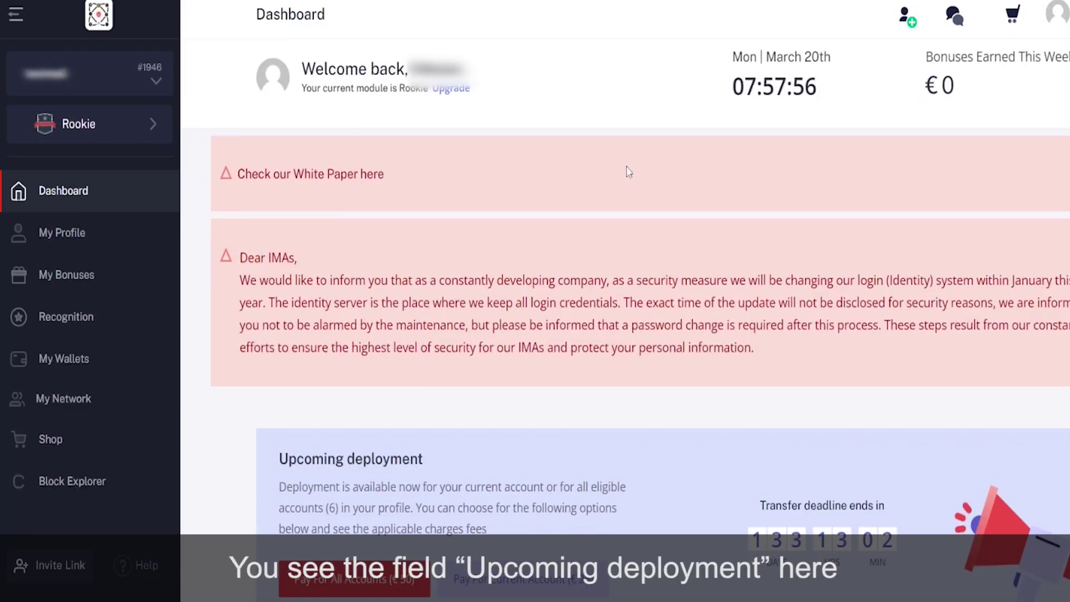
pyautogui.moveTo(311, 383); pyautogui.dragTo(436, 384)
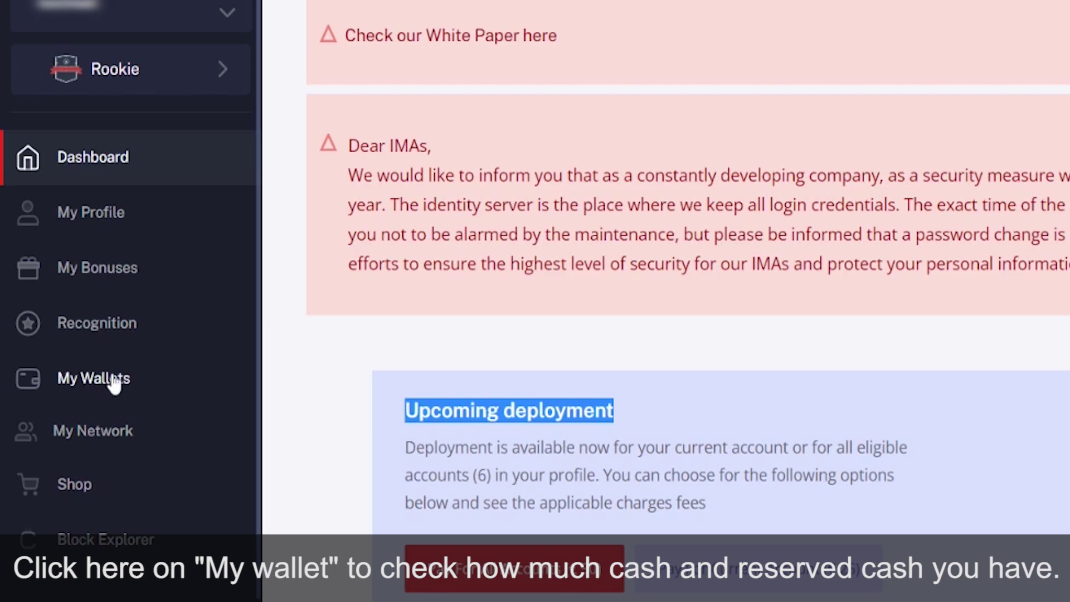
# - Open My Wallets and confirm Cash holds €100 and Reserve Cash €200
pyautogui.click(115, 384)
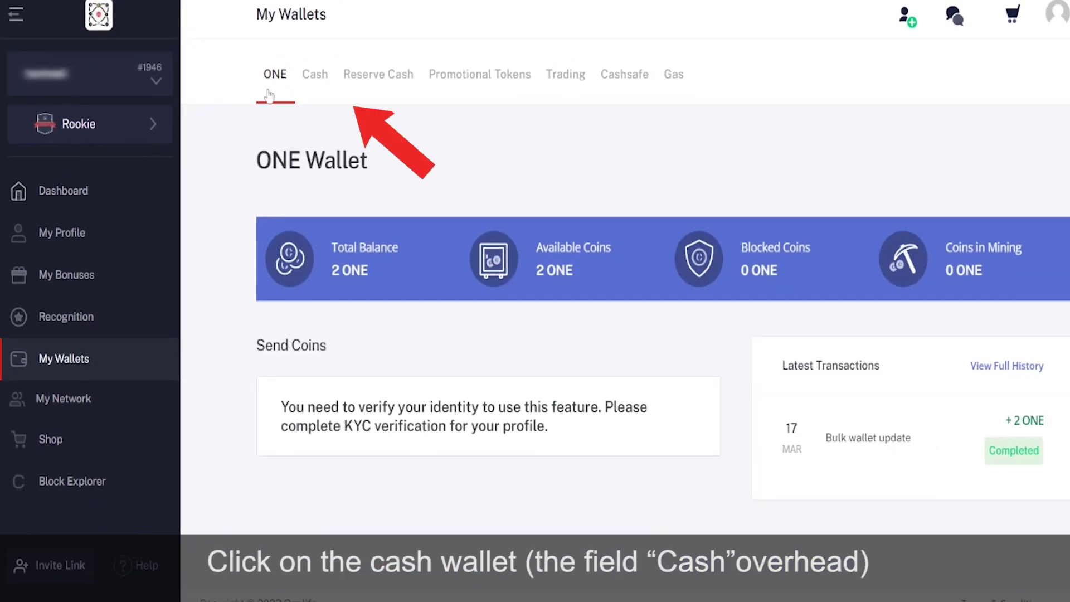
pyautogui.click(303, 78)
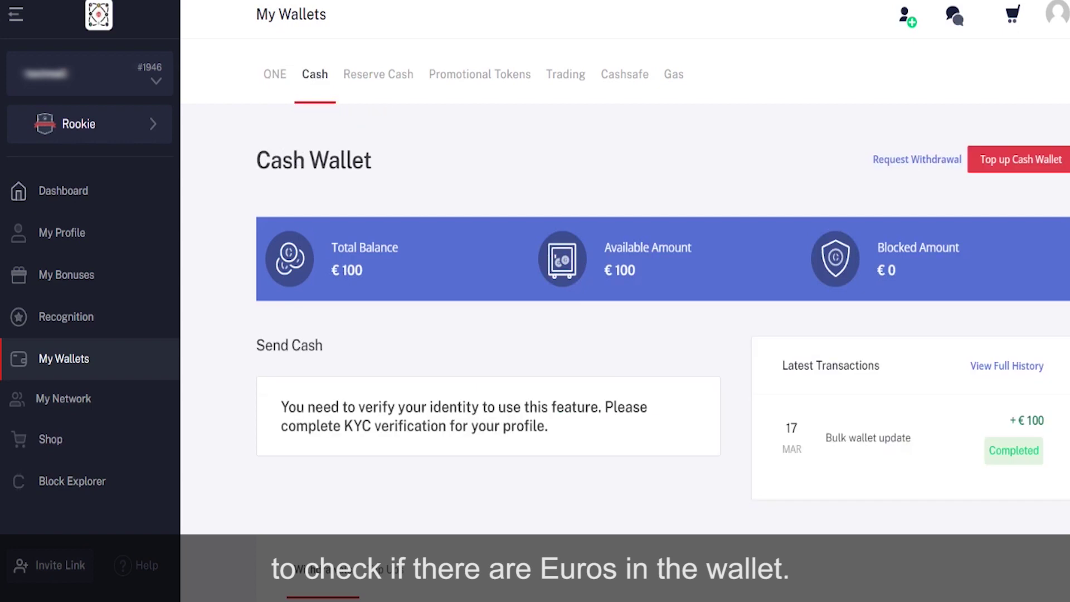
pyautogui.moveTo(330, 271); pyautogui.dragTo(398, 284)
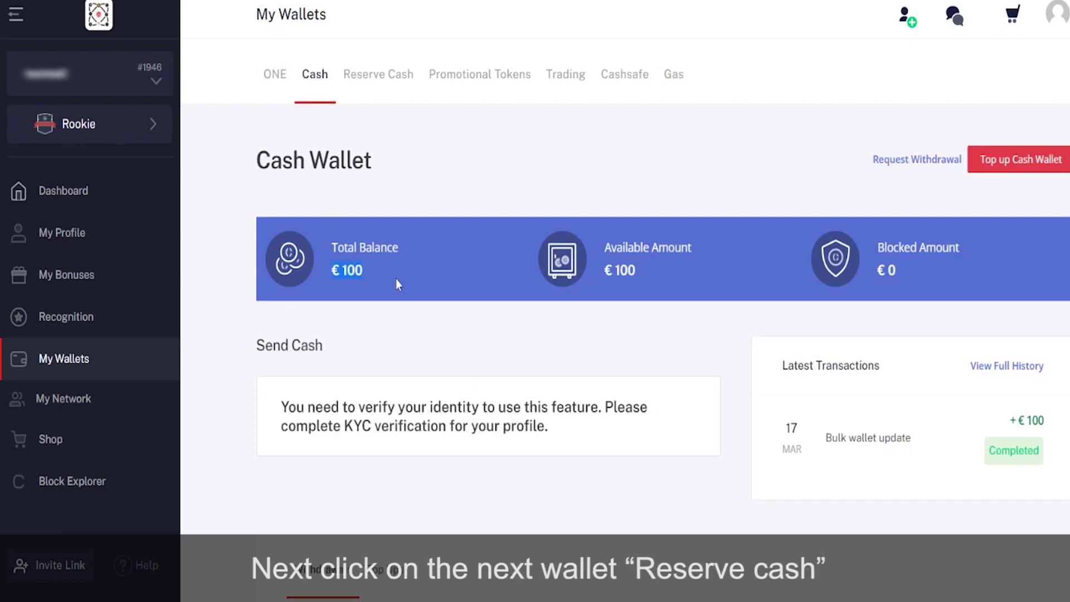
pyautogui.click(381, 79)
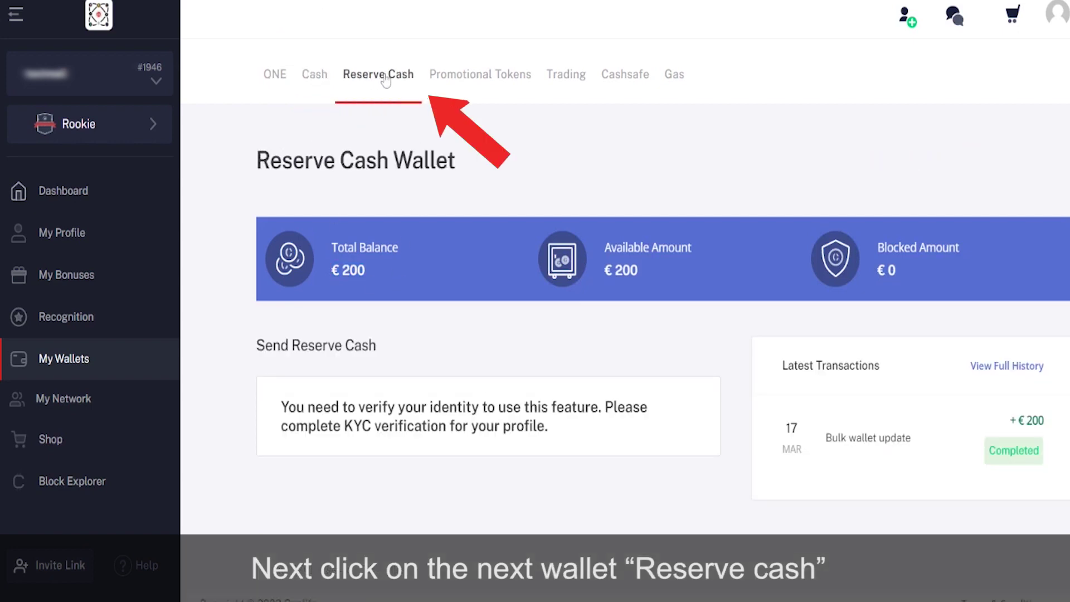
pyautogui.moveTo(330, 247); pyautogui.dragTo(477, 257)
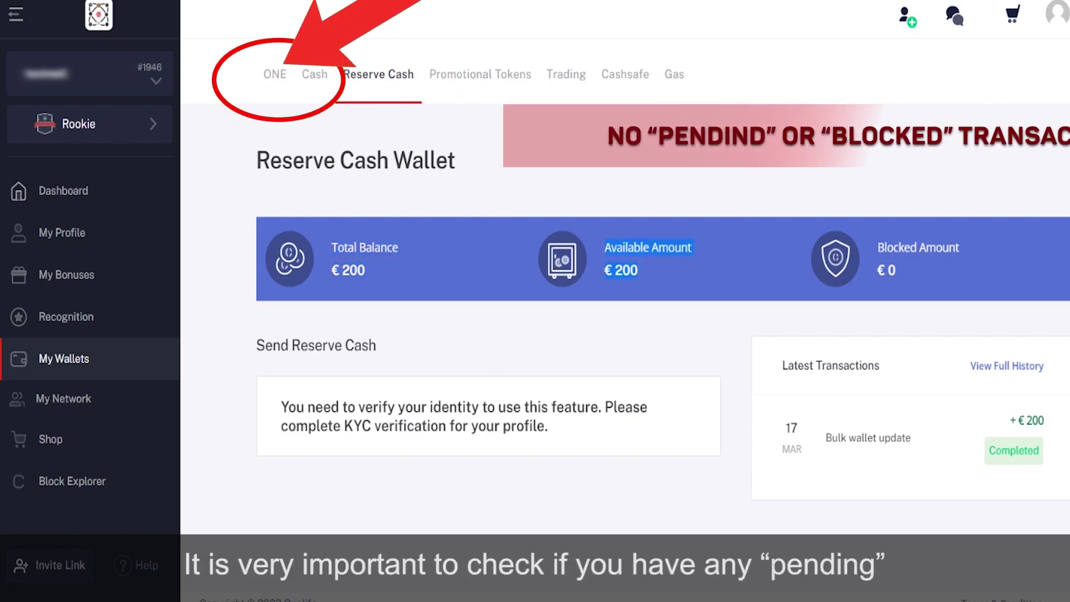
# - Confirm the ONE Wallet shows 2 ONE total, 2 ONE available and 0 blocked
pyautogui.click(275, 75)
pyautogui.moveTo(255, 160); pyautogui.dragTo(381, 160)
pyautogui.moveTo(330, 247); pyautogui.dragTo(371, 271)
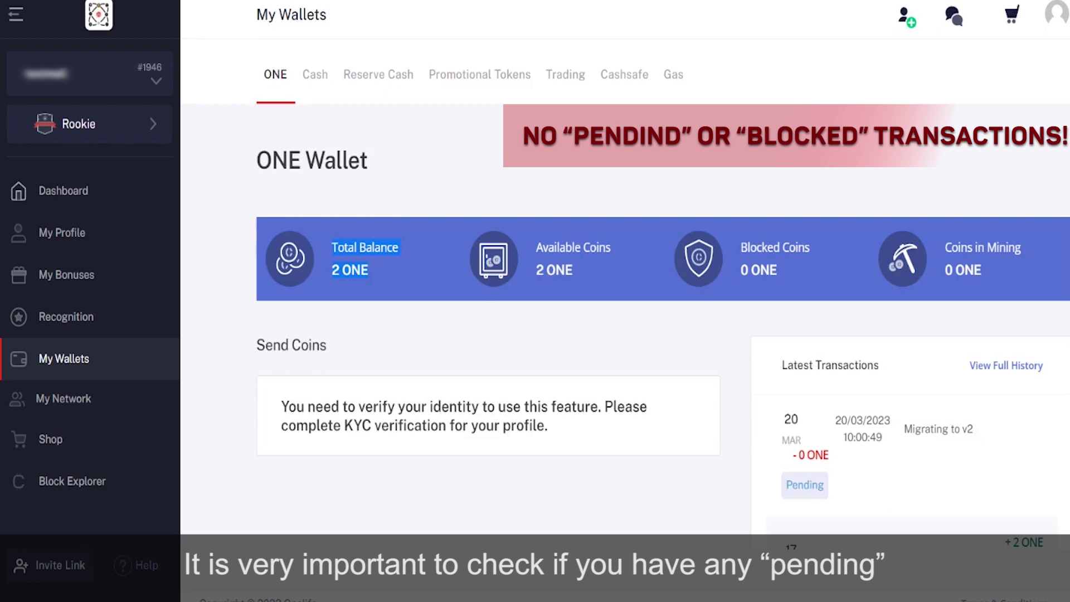
pyautogui.moveTo(535, 247); pyautogui.dragTo(597, 271)
pyautogui.click(739, 243)
pyautogui.moveTo(739, 243); pyautogui.dragTo(809, 278)
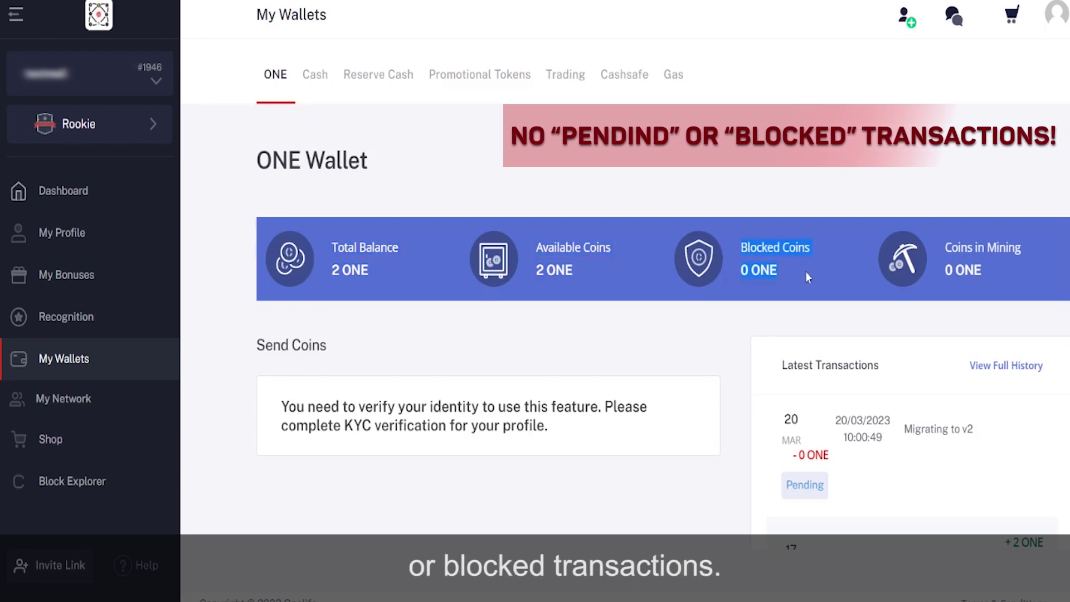
pyautogui.scroll(-2, 807, 277)
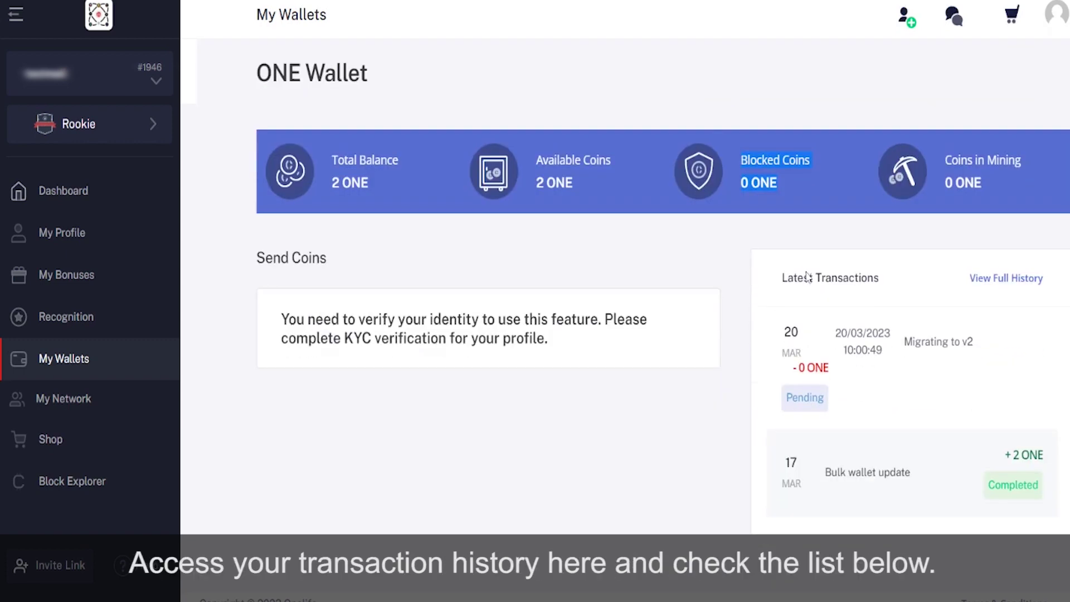
# - Verify the Migrating to v2 entry is Pending in full history, then recheck 0 blocked coins
pyautogui.click(1006, 278)
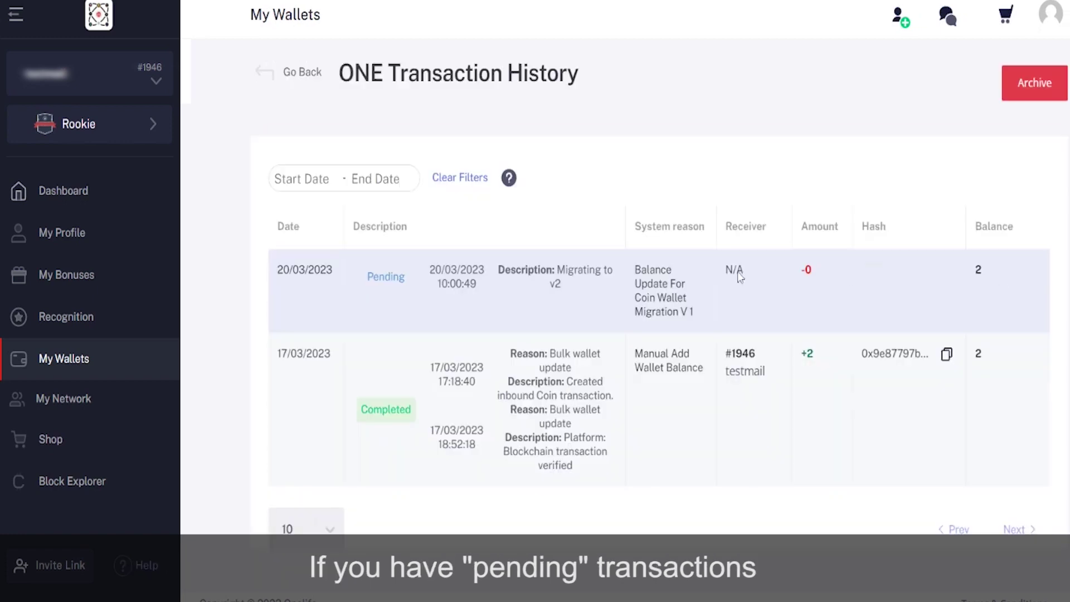
pyautogui.moveTo(366, 277); pyautogui.dragTo(415, 280)
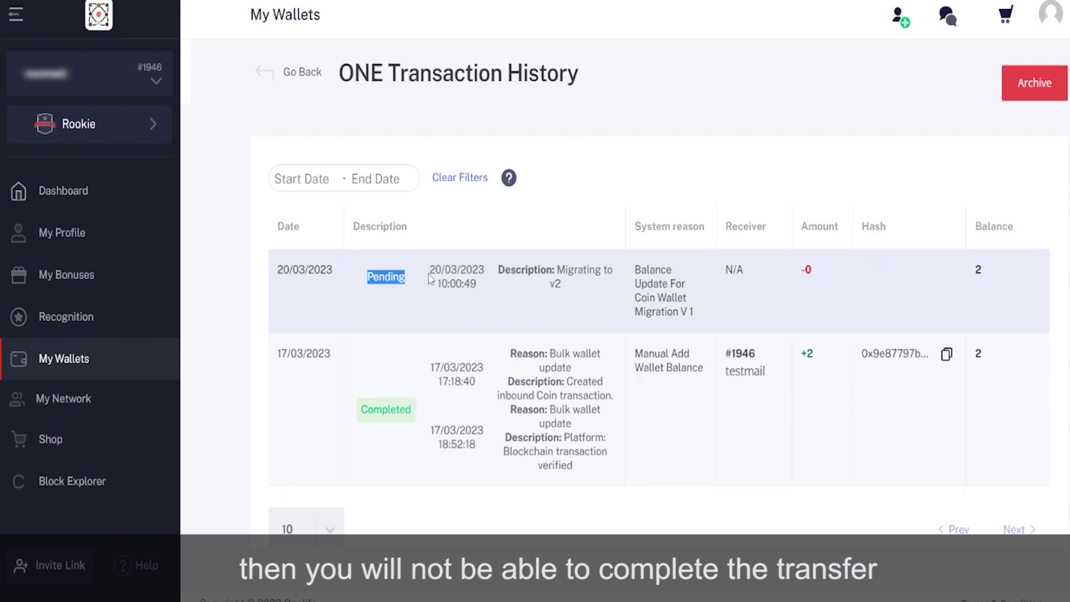
pyautogui.scroll(2, 431, 278)
pyautogui.click(289, 158)
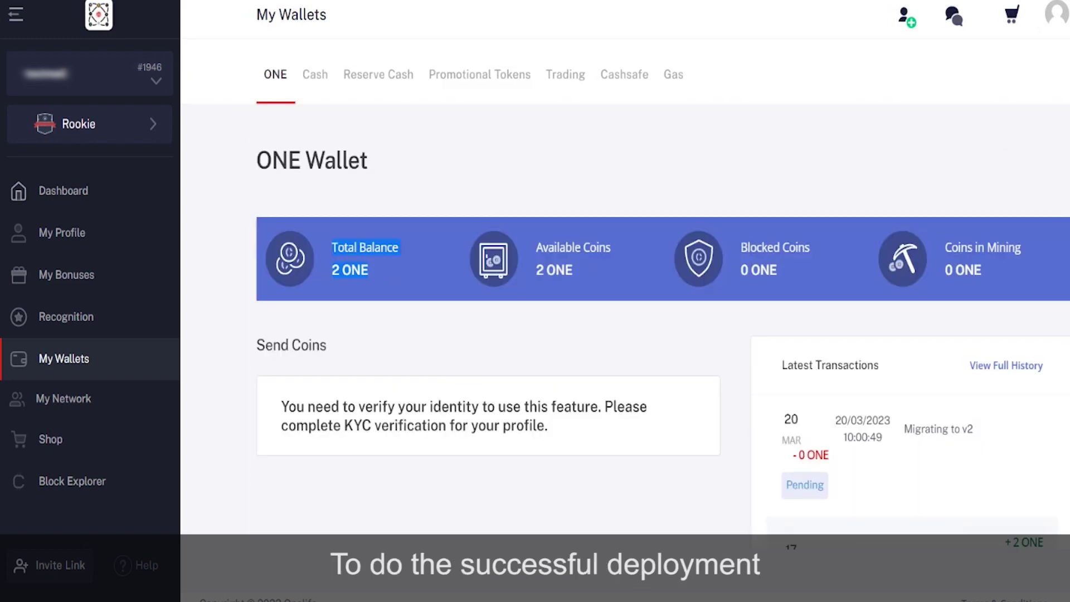
pyautogui.moveTo(737, 244); pyautogui.dragTo(805, 272)
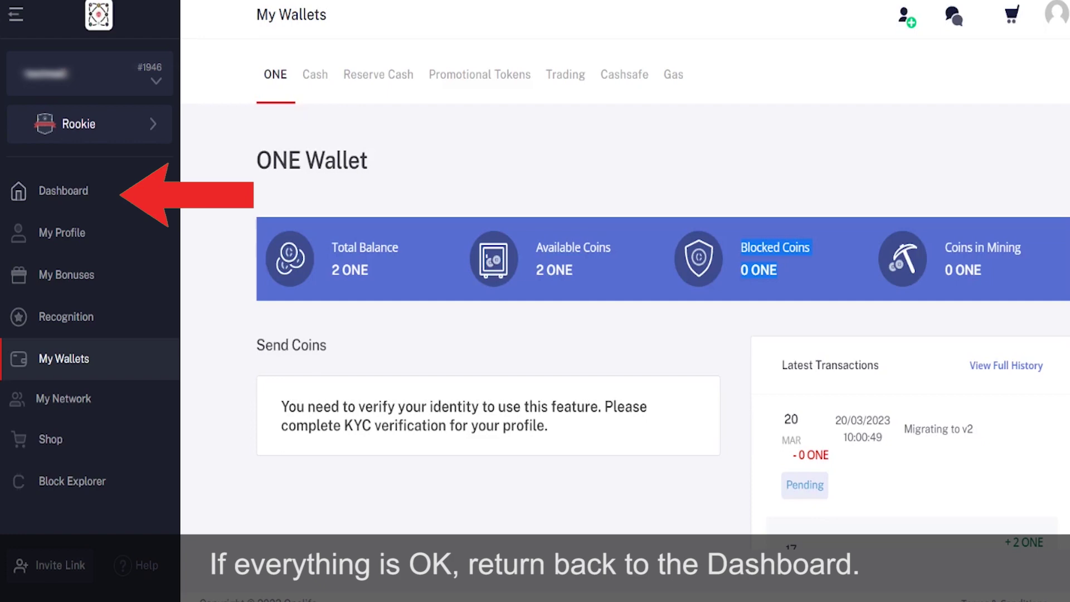
# - Return to the Dashboard and scroll to the Upcoming deployment €50 and €25 options
pyautogui.click(63, 191)
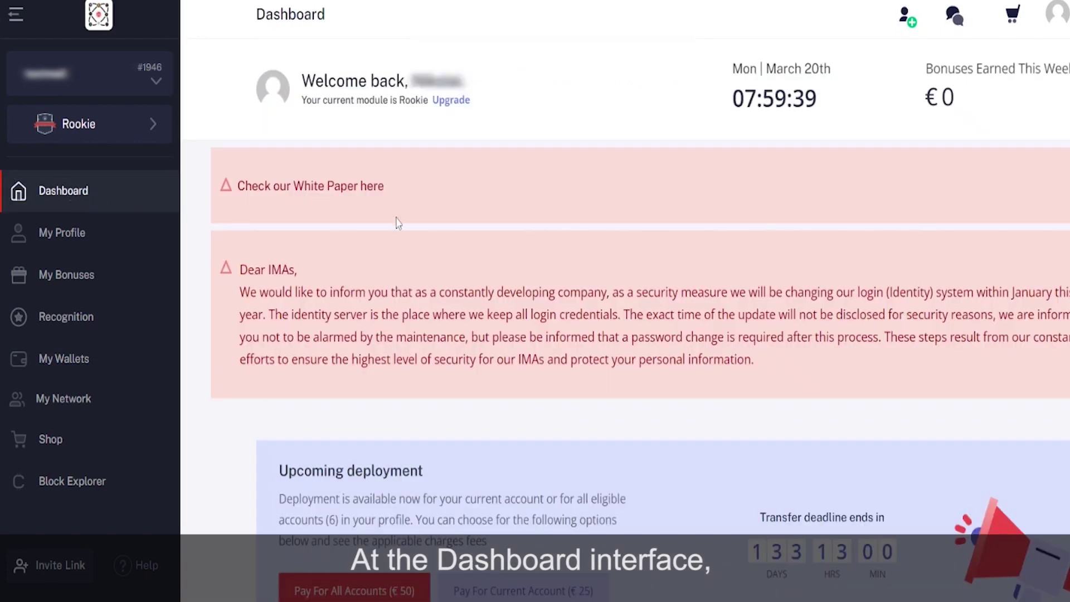
pyautogui.scroll(-3, 624, 312)
pyautogui.moveTo(277, 296); pyautogui.dragTo(442, 299)
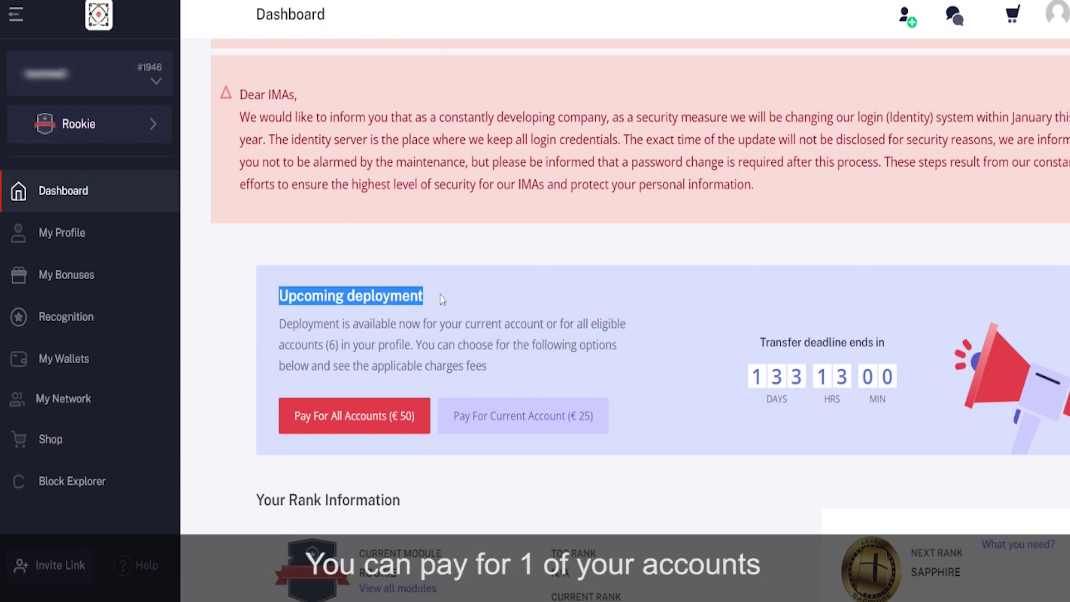
pyautogui.scroll(-2, 482, 308)
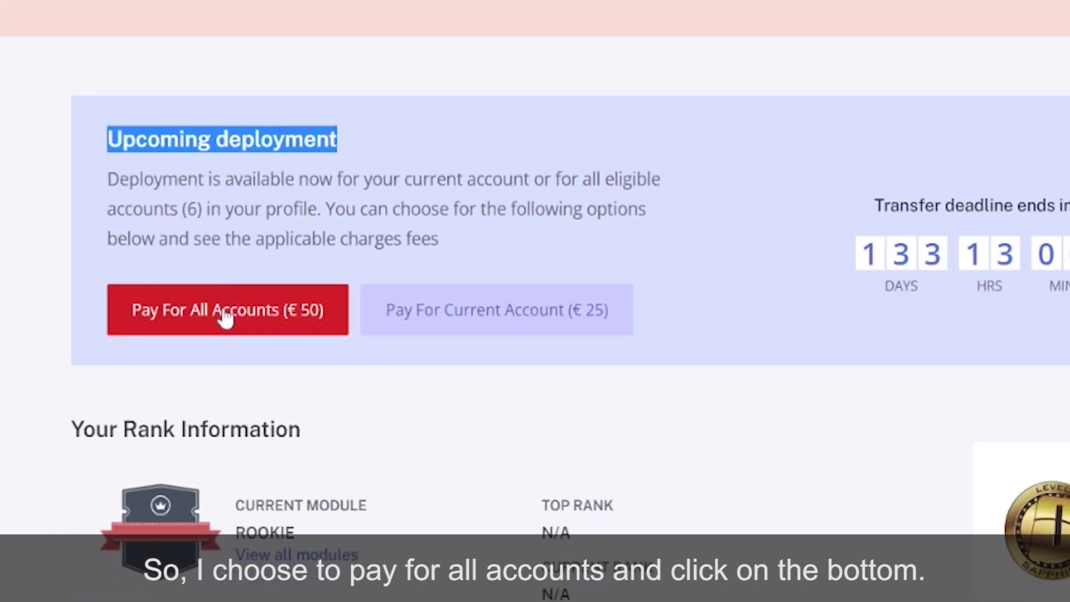
# - Start the €50 all-accounts payment using 50% Cash / 50% Reserve Cash, €25 each
pyautogui.click(173, 313)
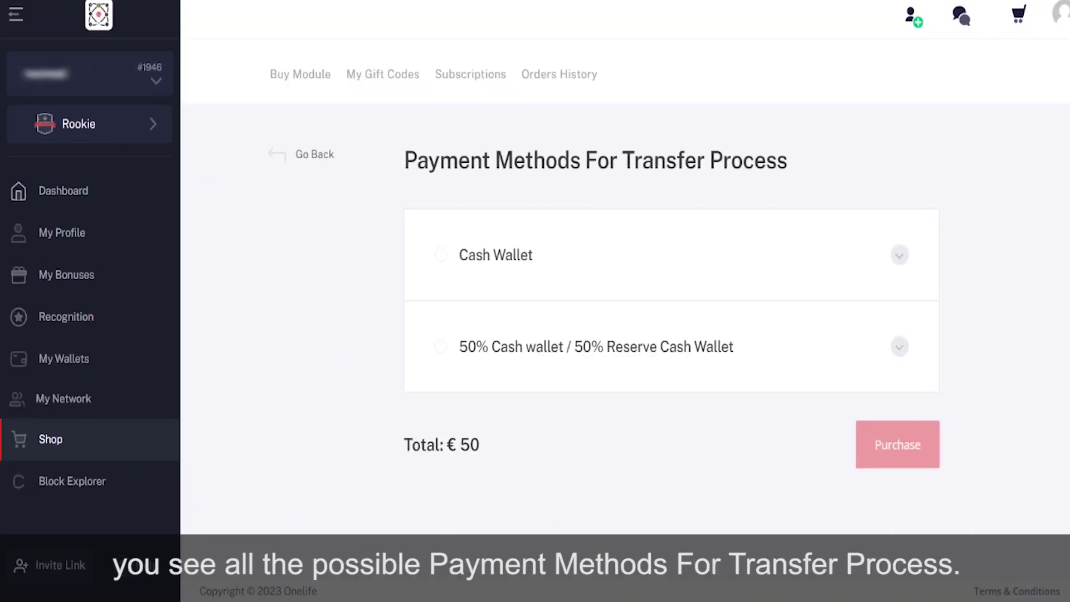
pyautogui.moveTo(402, 169); pyautogui.dragTo(817, 171)
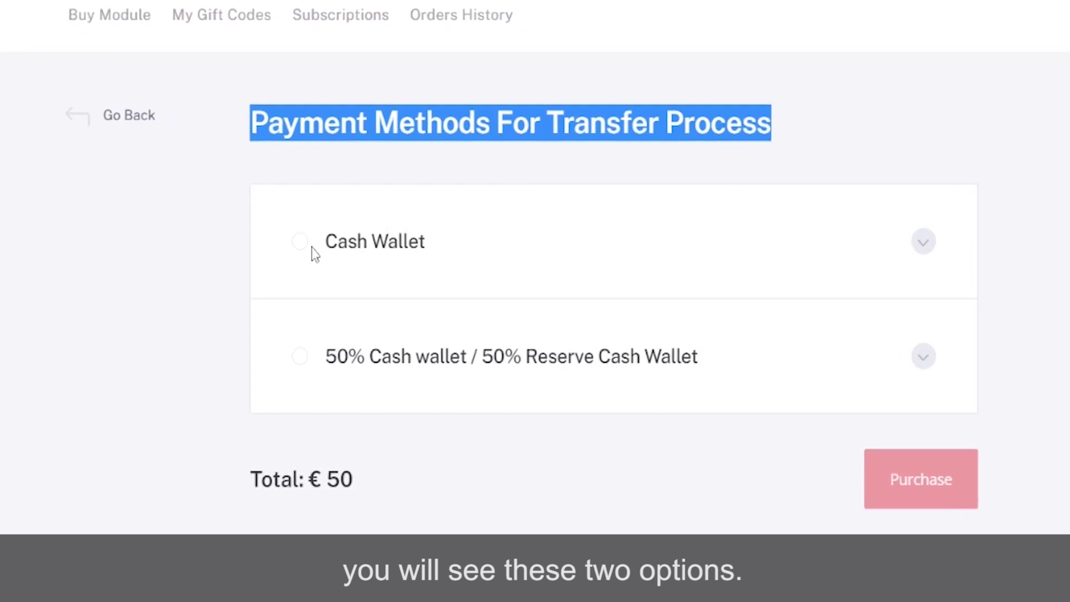
pyautogui.moveTo(296, 359); pyautogui.dragTo(825, 363)
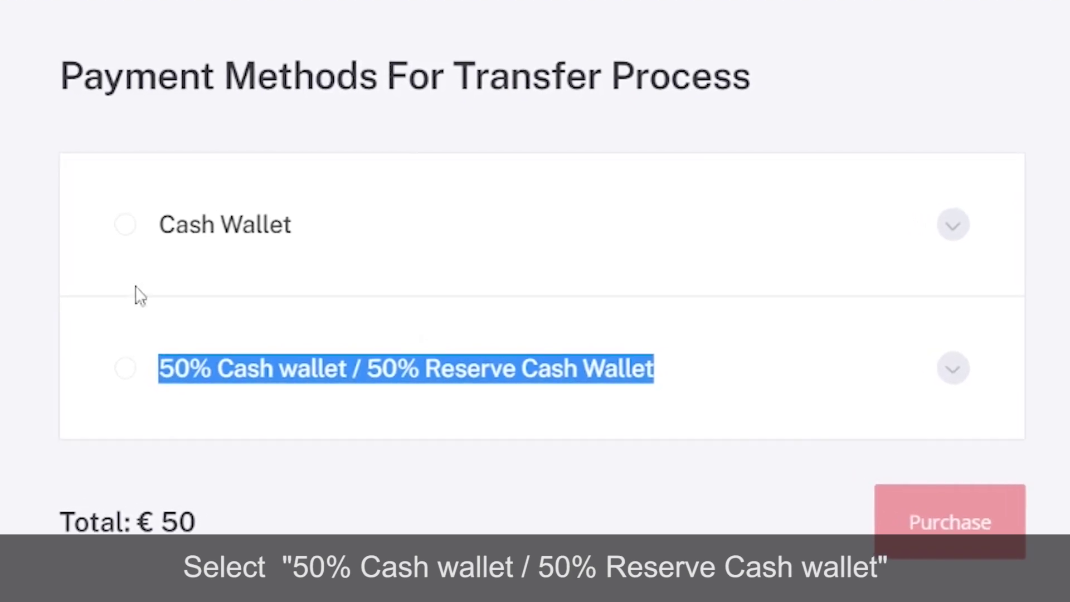
pyautogui.click(115, 388)
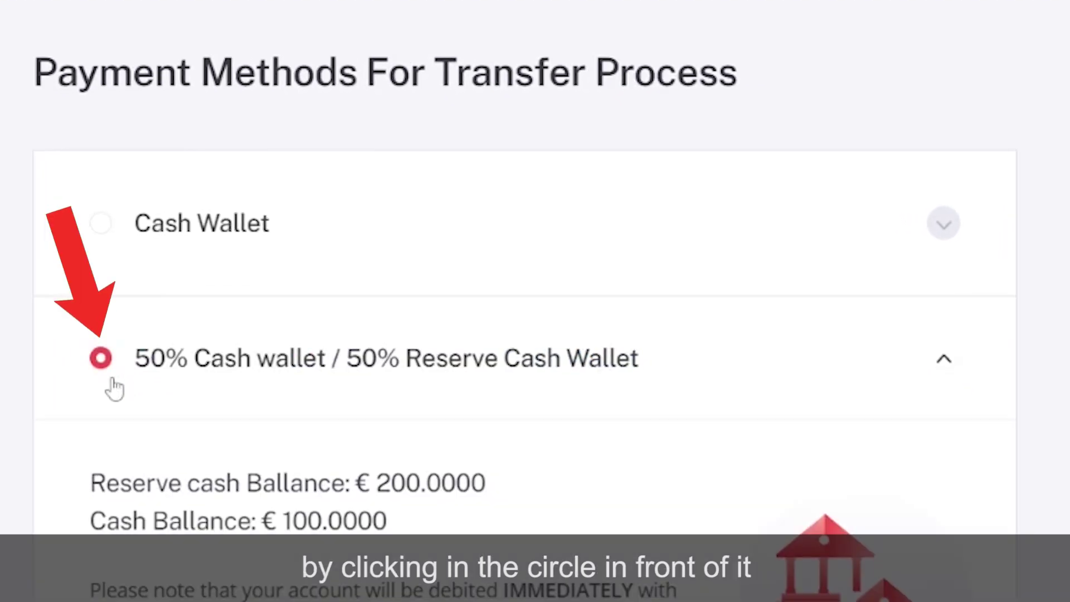
pyautogui.scroll(-2, 114, 388)
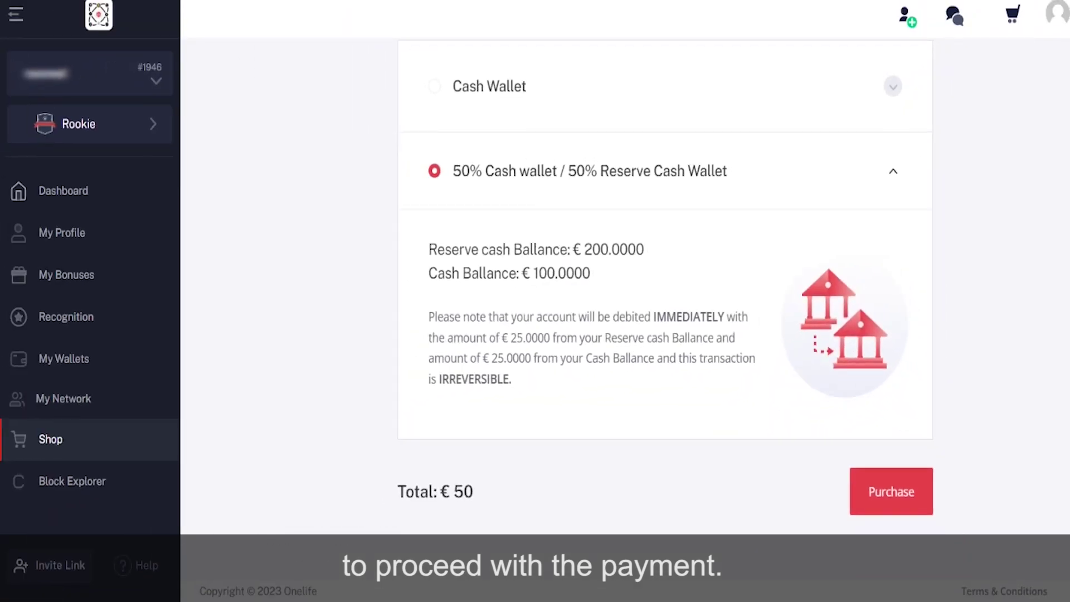
pyautogui.moveTo(428, 241); pyautogui.dragTo(805, 285)
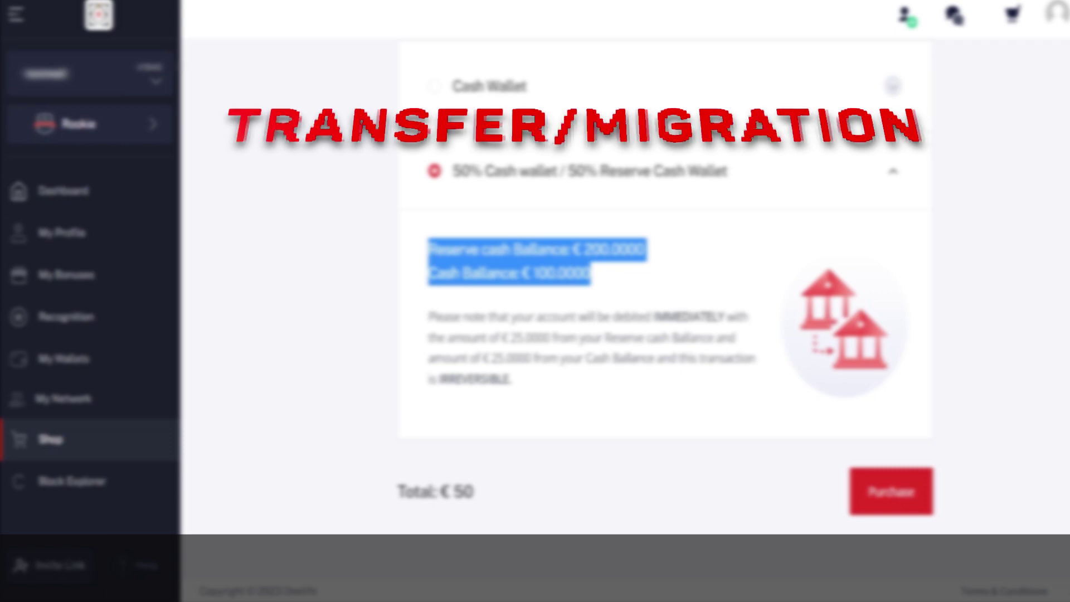
# - Purchase the €50 transfer, confirm 'Payment received', and go back to the Dashboard
pyautogui.click(888, 491)
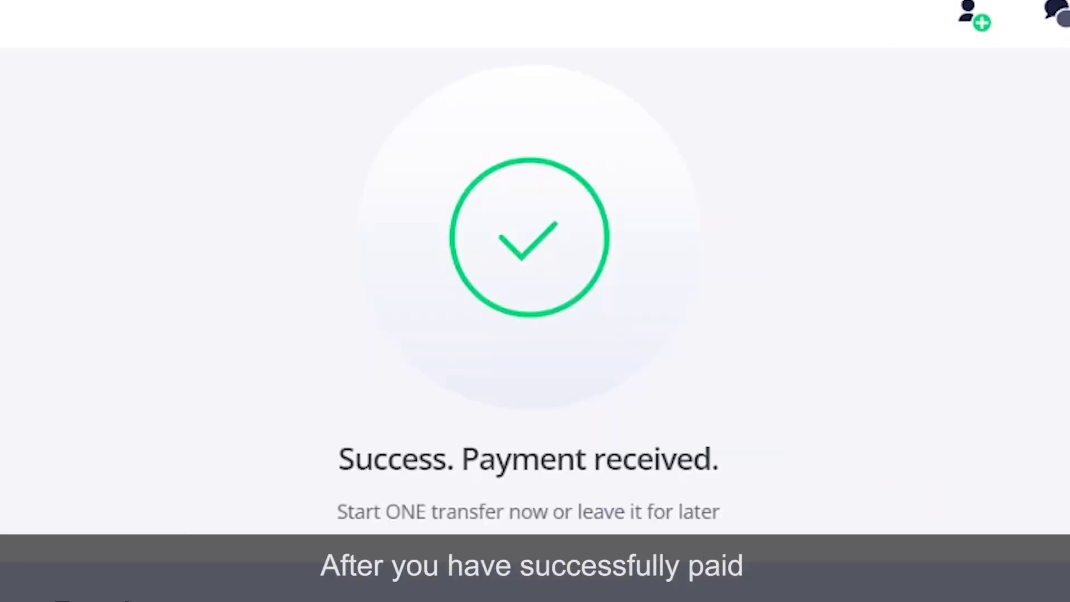
pyautogui.moveTo(303, 462); pyautogui.dragTo(780, 482)
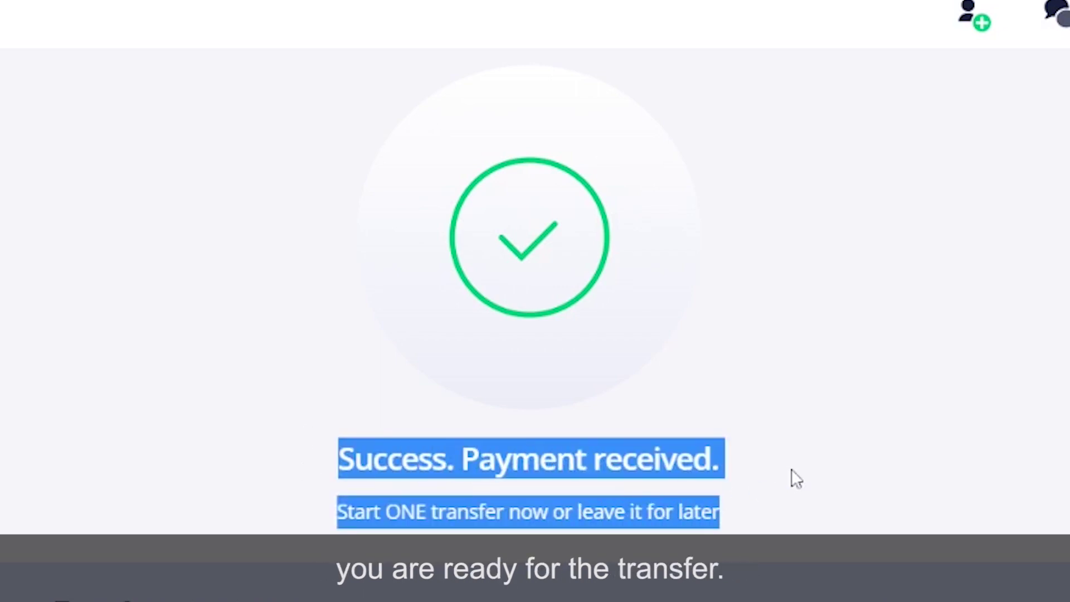
pyautogui.moveTo(84, 587); pyautogui.dragTo(524, 580)
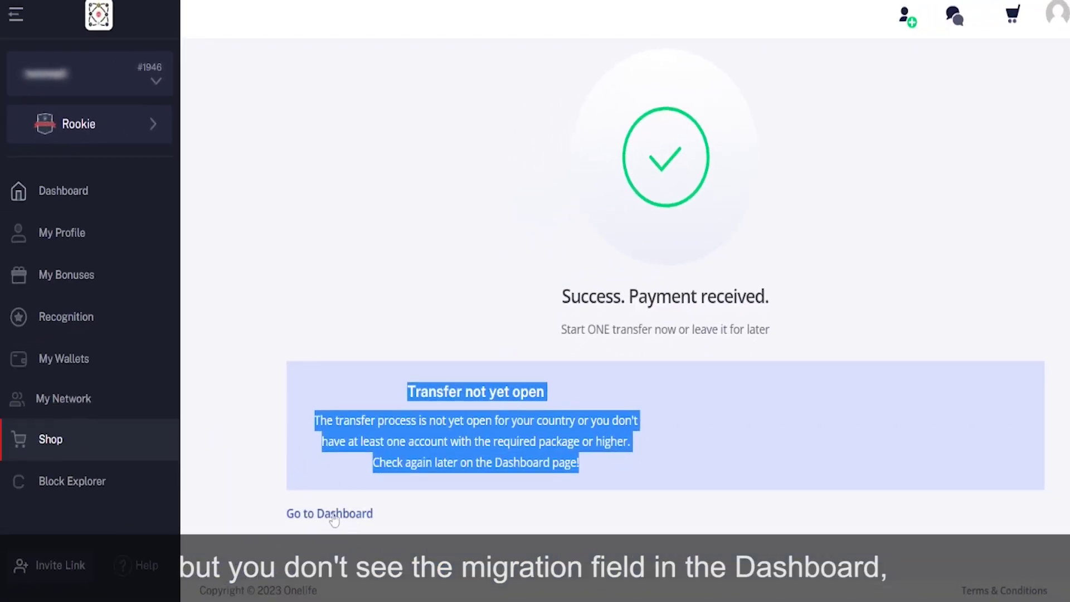
pyautogui.click(332, 513)
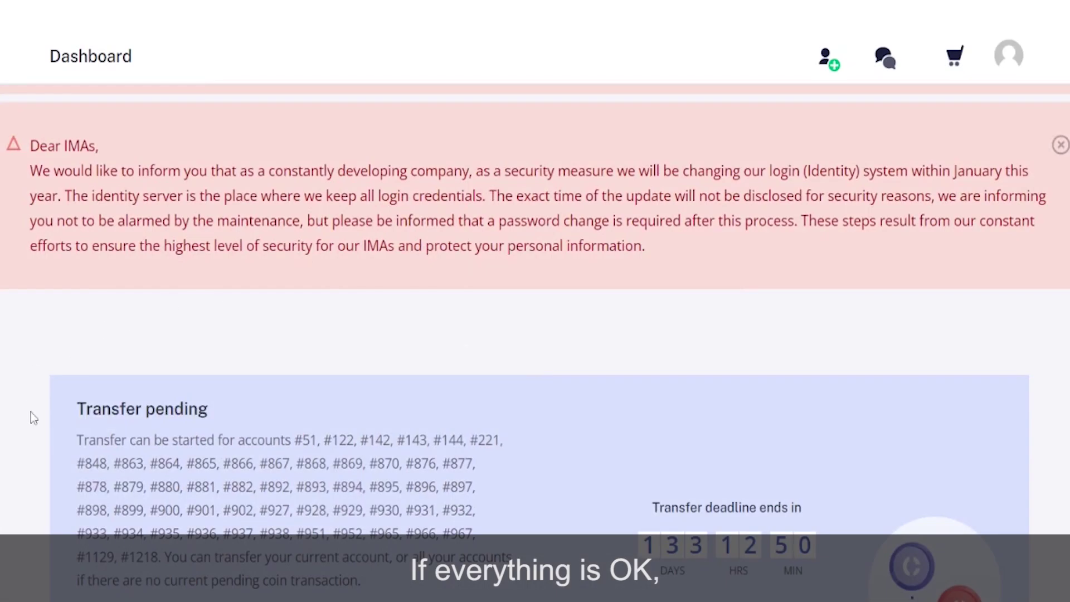
# - Review the Transfer pending notice offering all 52 accounts or only the current account
pyautogui.moveTo(84, 408); pyautogui.dragTo(288, 408)
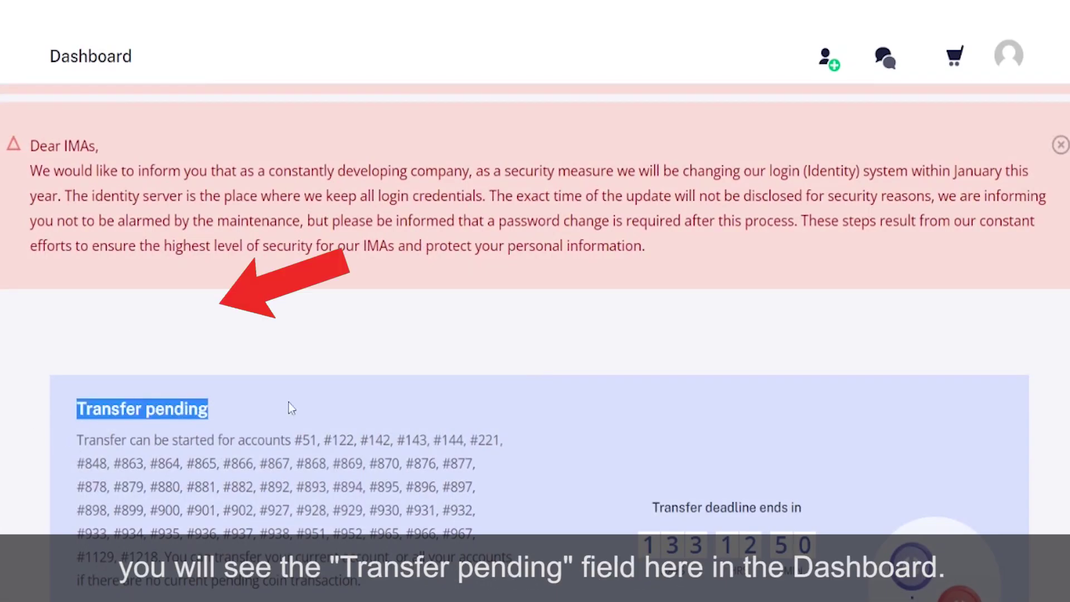
pyautogui.scroll(-2, 288, 407)
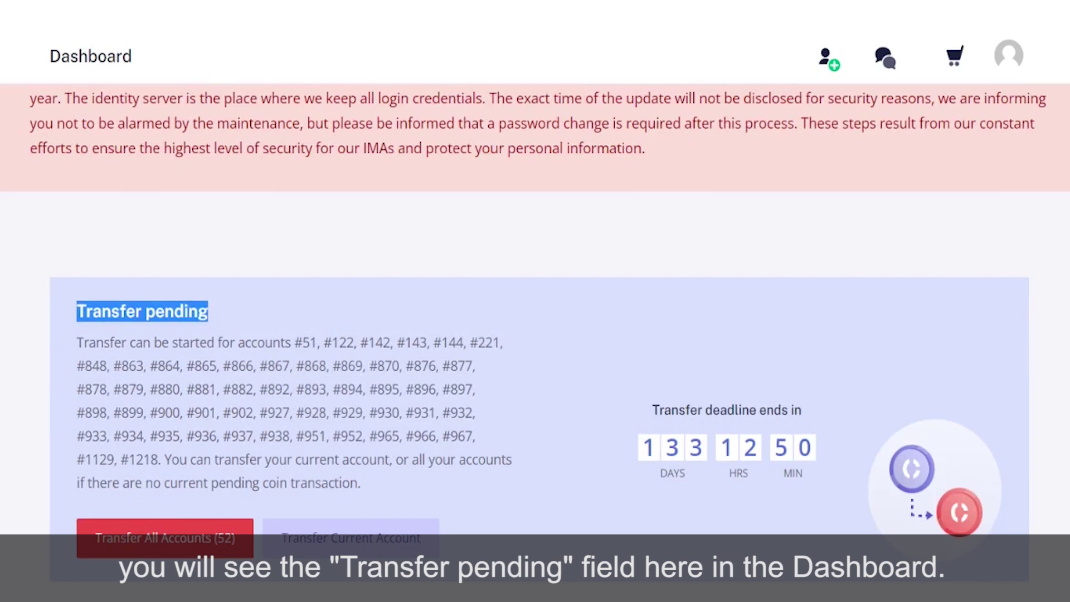
pyautogui.moveTo(265, 460); pyautogui.dragTo(524, 466)
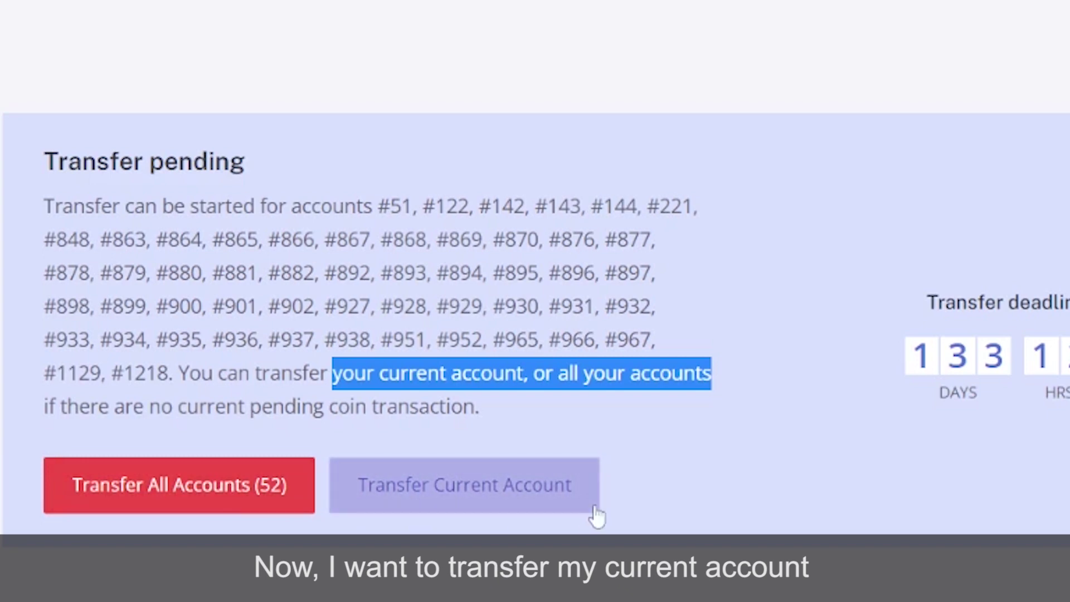
# - Transfer the current account, then confirm 18.117647 ONE in the new wallet and 0 ONE in deprecated
pyautogui.click(521, 501)
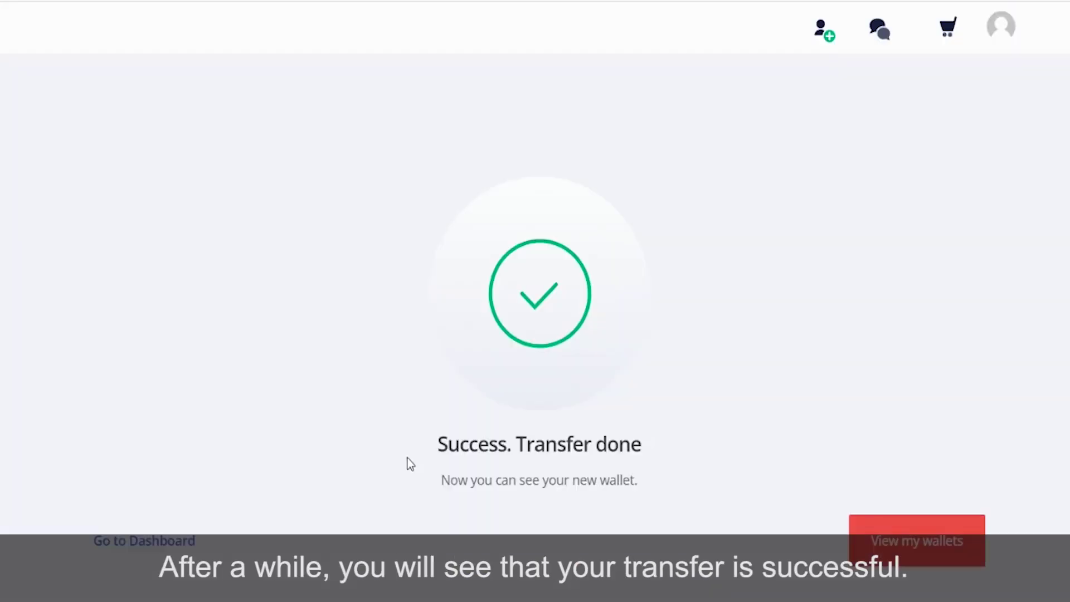
pyautogui.moveTo(641, 444); pyautogui.dragTo(453, 451)
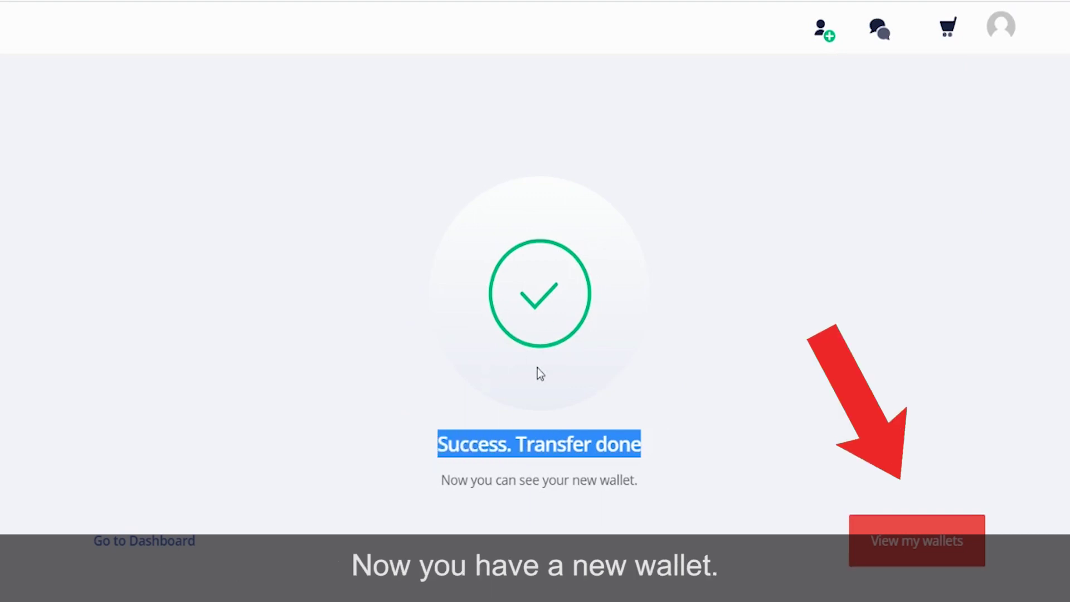
pyautogui.click(924, 554)
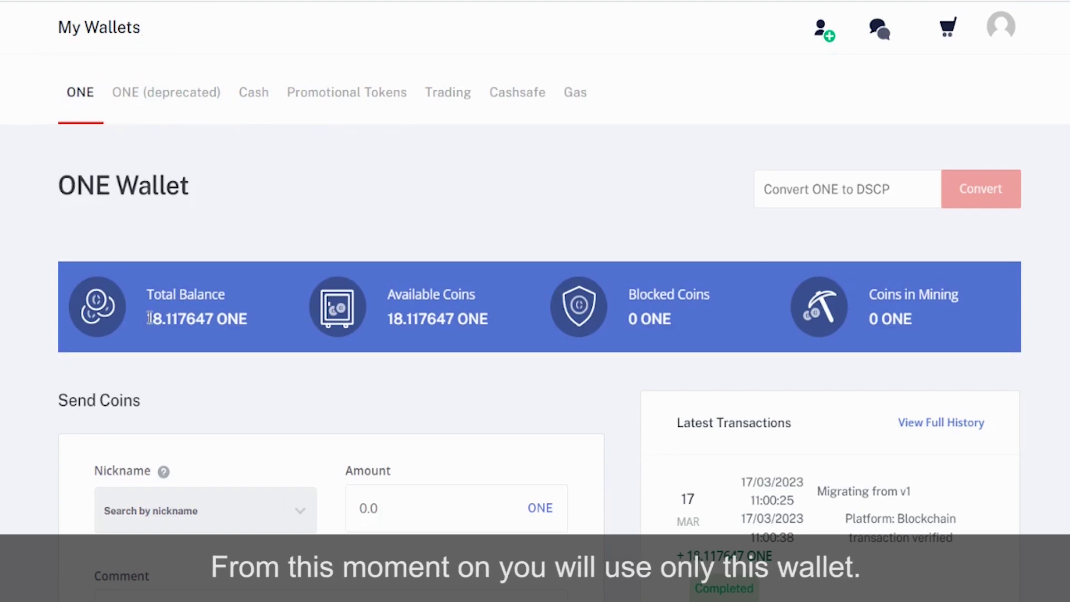
pyautogui.moveTo(149, 317)
pyautogui.mouseDown()
pyautogui.moveTo(399, 335)
pyautogui.moveTo(658, 322)
pyautogui.mouseUp()
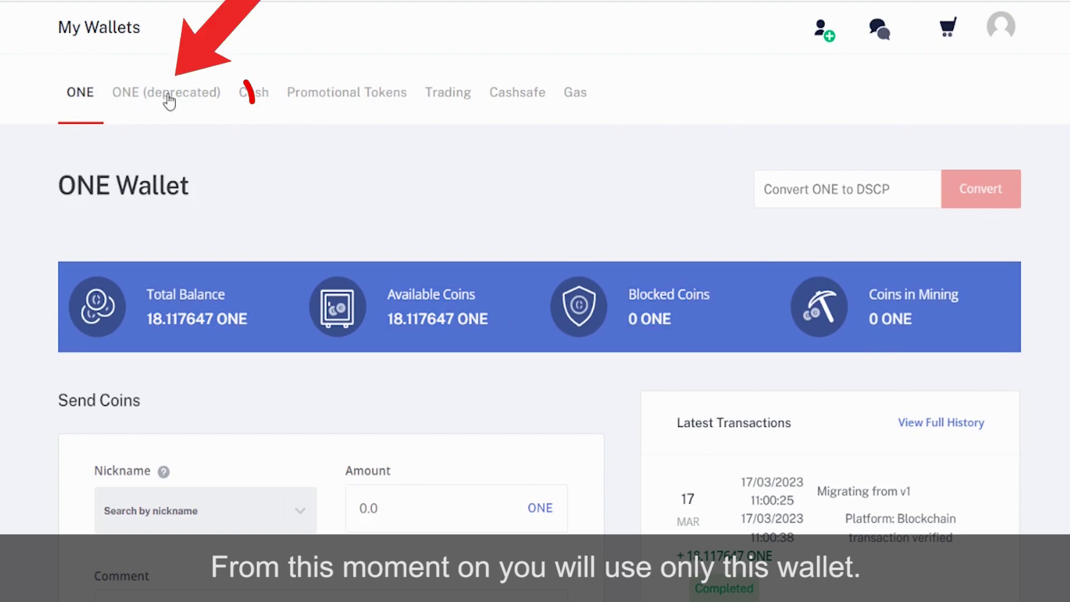
pyautogui.click(169, 100)
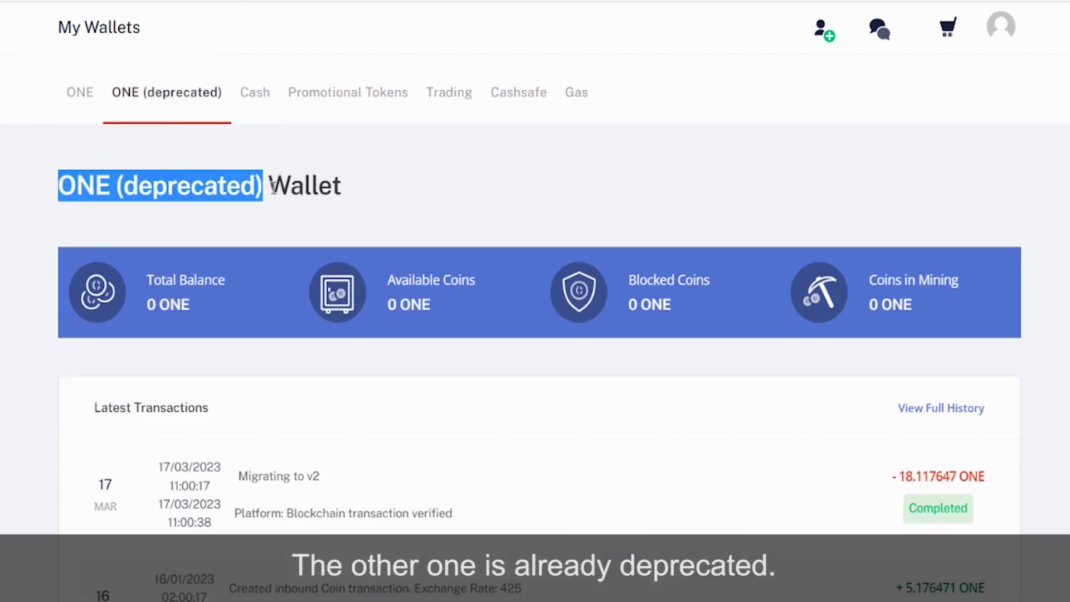
pyautogui.moveTo(273, 185); pyautogui.dragTo(373, 194)
# - From the ONE wallet's full history, copy the Migrating from v1 transaction hash
pyautogui.click(73, 96)
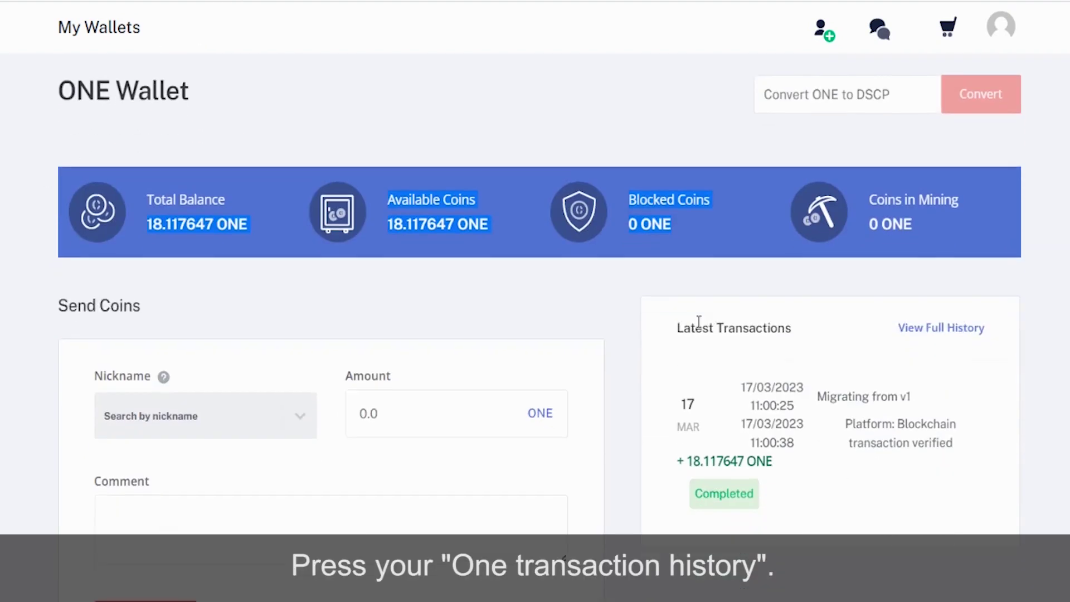
pyautogui.click(899, 324)
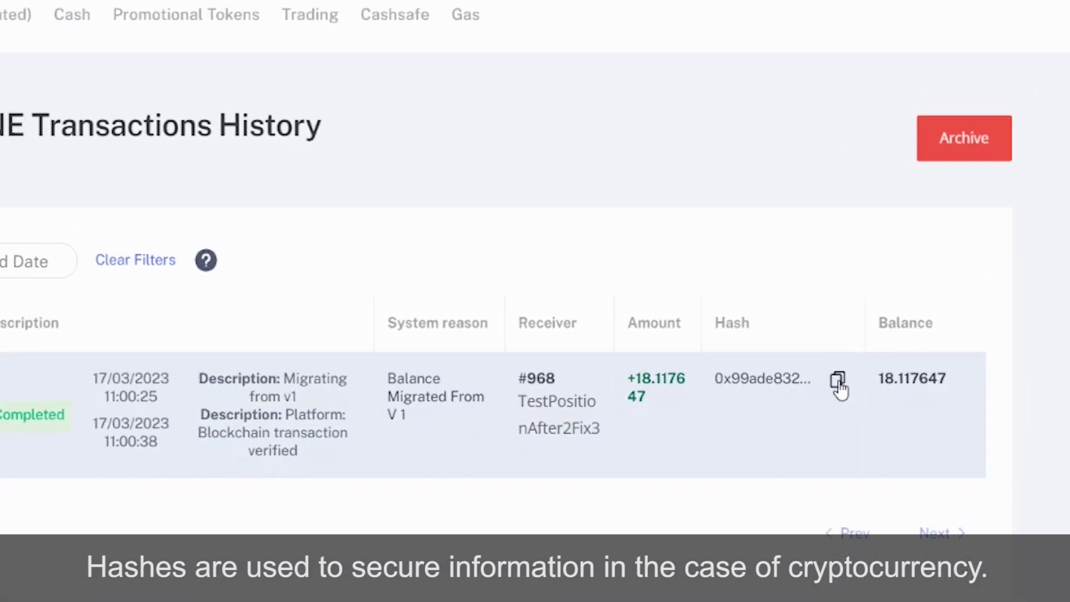
pyautogui.click(827, 388)
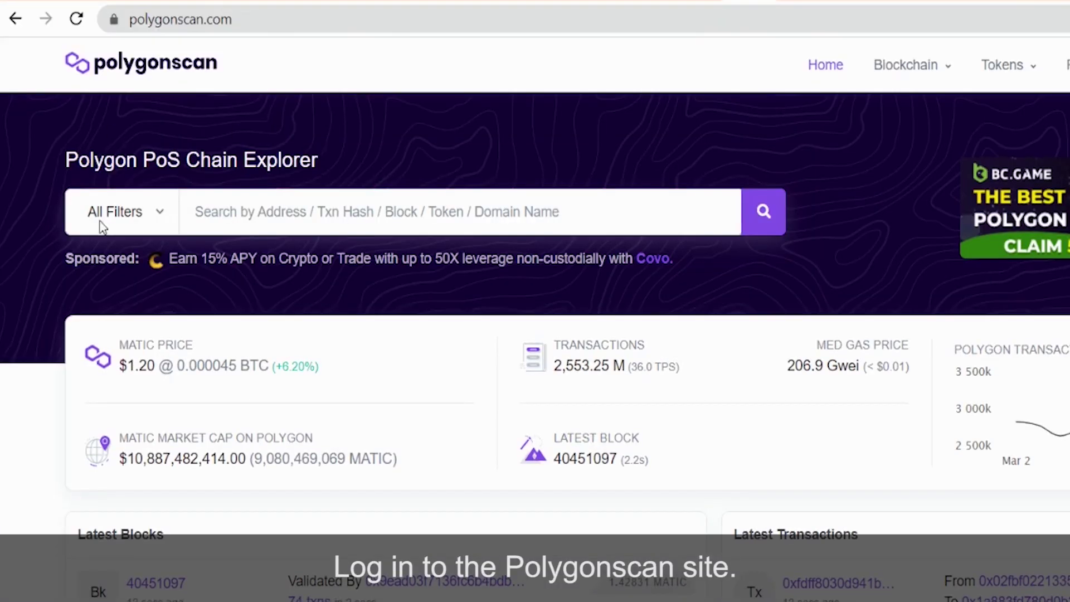
# - Search Polygonscan for the copied migration hash and check its Transaction Details show Status: Success
pyautogui.click(271, 213)
pyautogui.hotkey('ctrl', 'v')
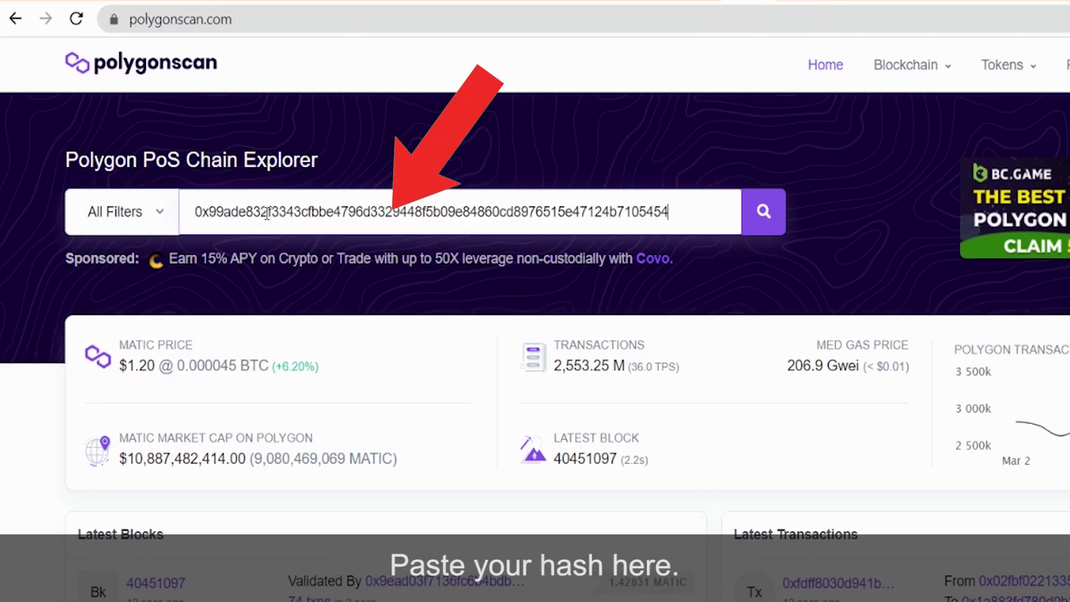
pyautogui.click(771, 214)
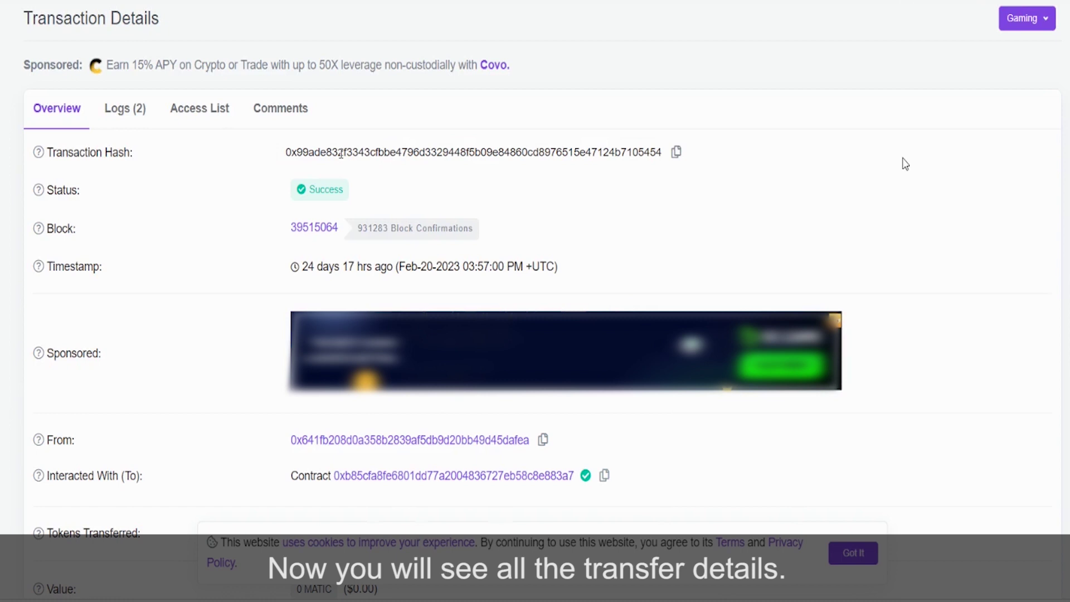
pyautogui.moveTo(662, 152); pyautogui.dragTo(148, 169)
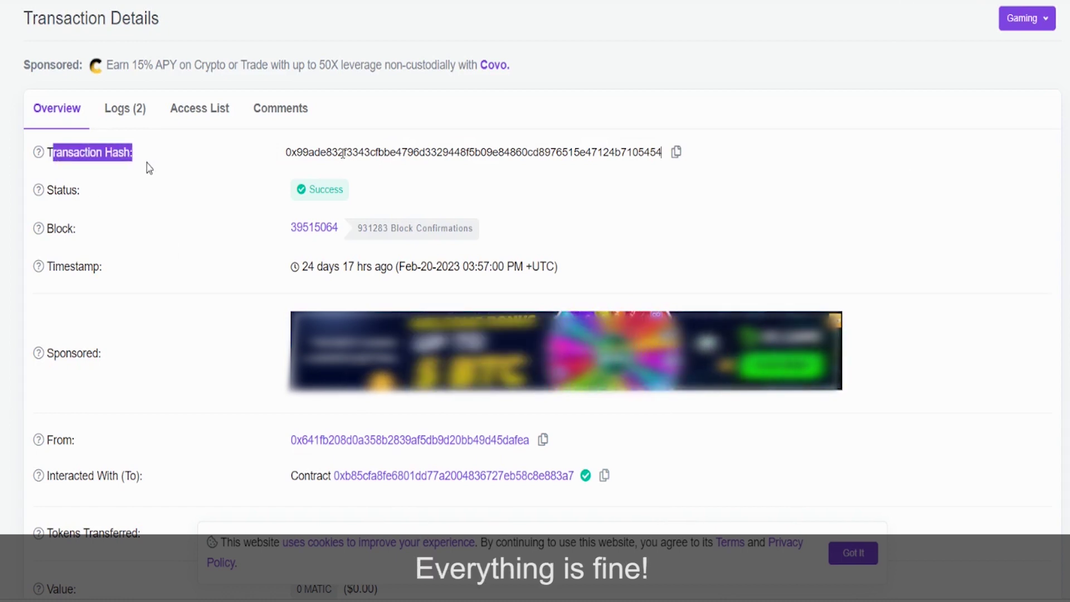